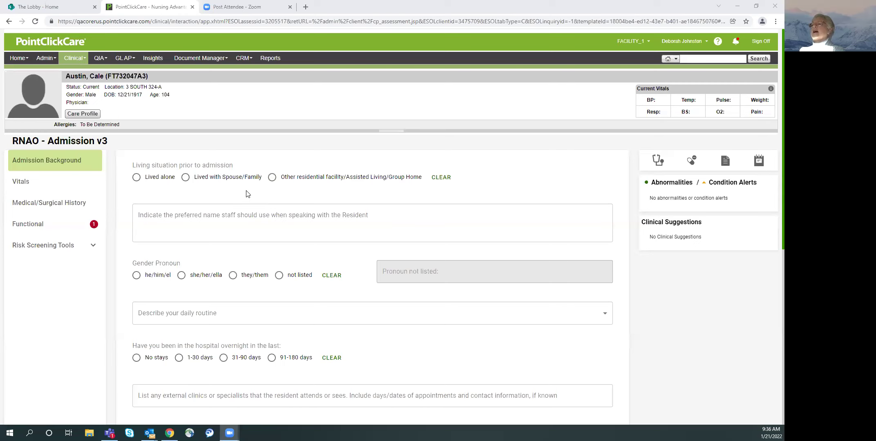
Review the Admission Background questions down to the assessment contributors, including the external clinics and specialists field.
{"action": "scroll", "coordinate": [247, 194], "scroll_direction": "down", "scroll_amount": 5}
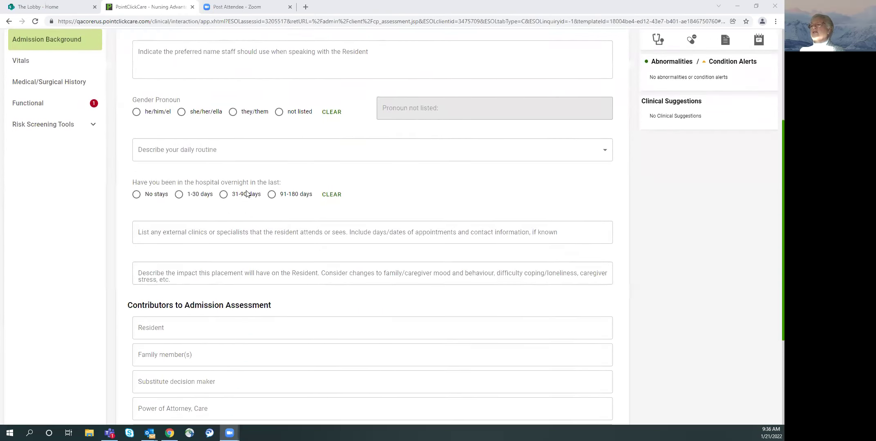
{"action": "scroll", "coordinate": [247, 194], "scroll_direction": "down", "scroll_amount": 1}
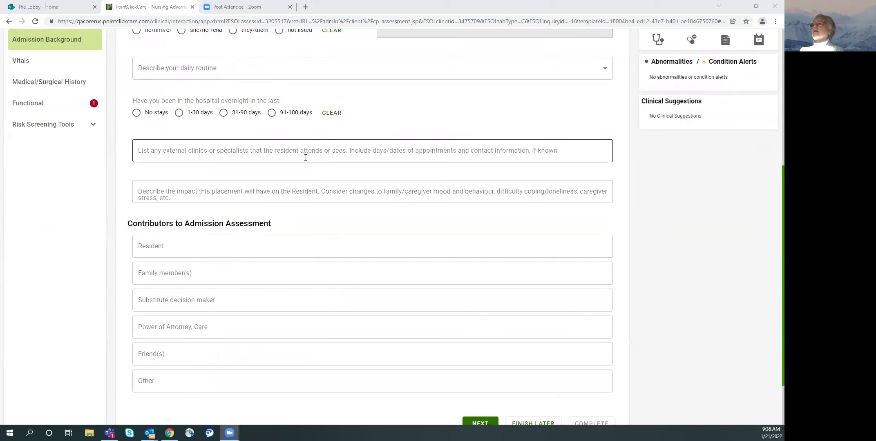
{"action": "left_click", "coordinate": [153, 150]}
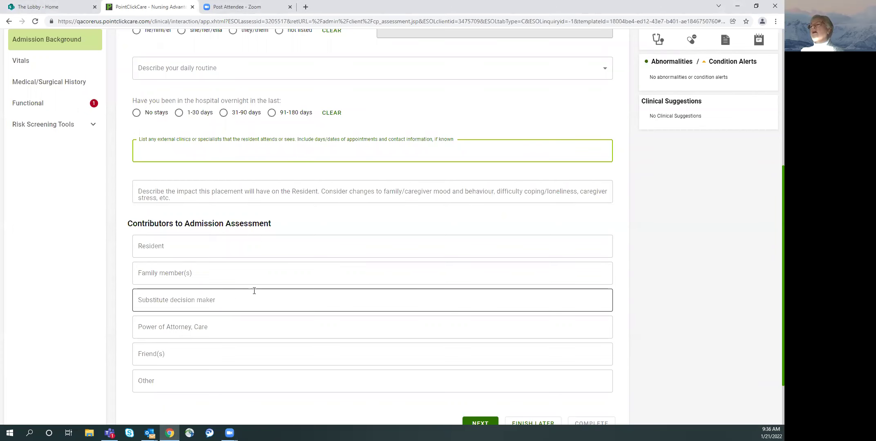
{"action": "scroll", "coordinate": [421, 184], "scroll_direction": "up", "scroll_amount": 3}
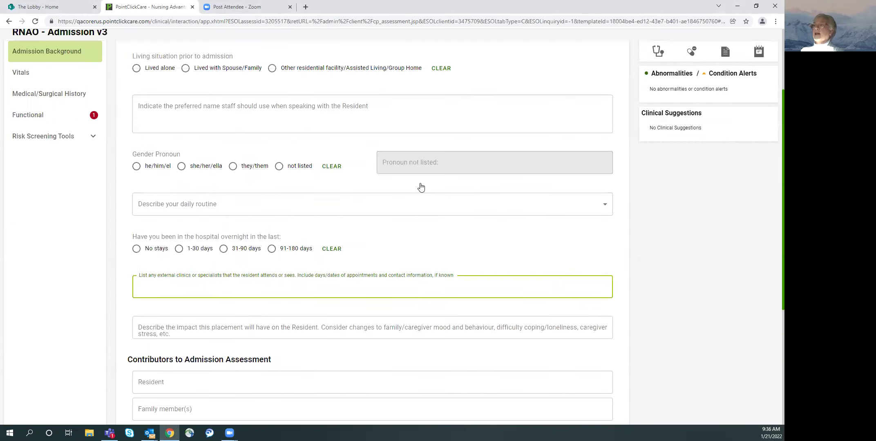
{"action": "scroll", "coordinate": [421, 186], "scroll_direction": "up", "scroll_amount": 2}
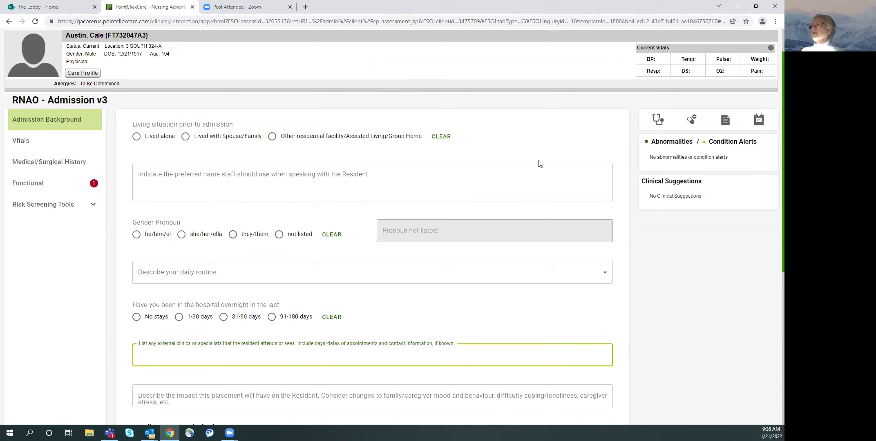
View the resident's diagnoses list and medications list from the admission assessment, closing each one.
{"action": "left_click", "coordinate": [657, 118]}
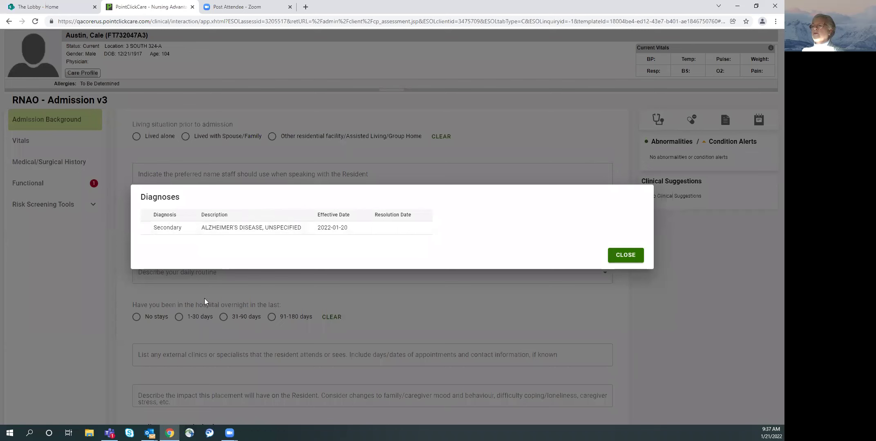
{"action": "left_click", "coordinate": [623, 261]}
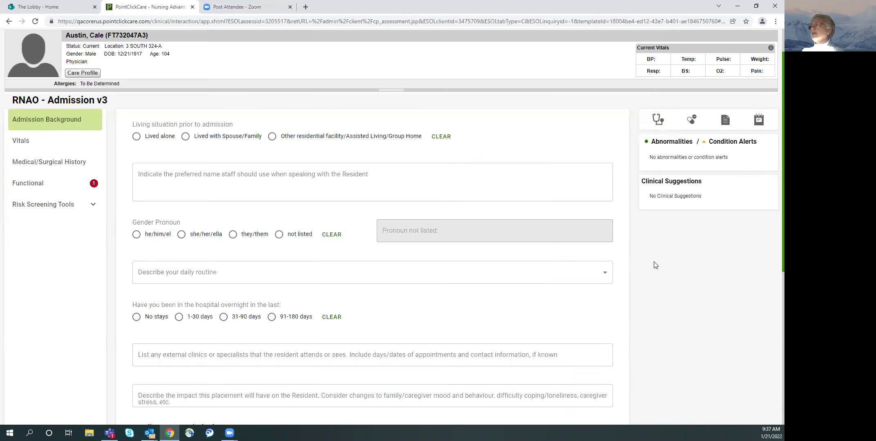
{"action": "left_click", "coordinate": [692, 120]}
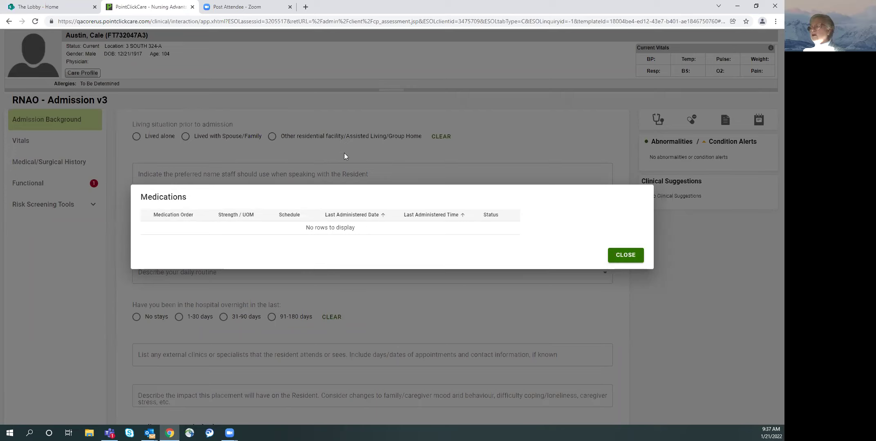
{"action": "left_click", "coordinate": [625, 256]}
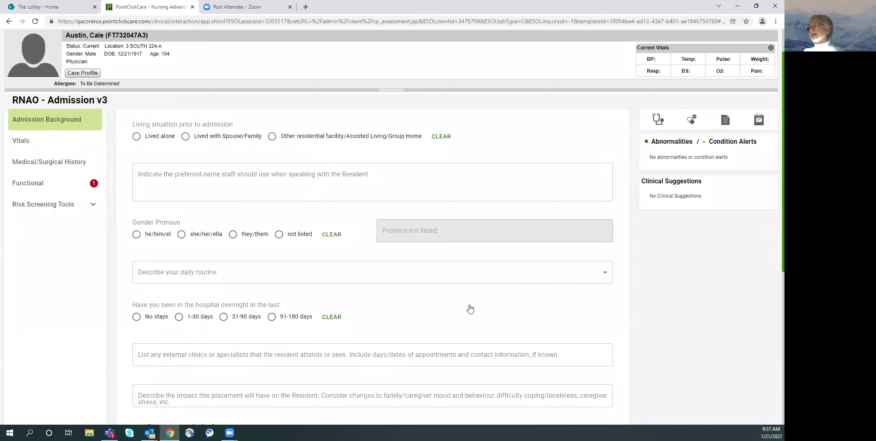
Preview the assessment's progress note, move its window away from the corner, and close it without saving the note.
{"action": "left_click", "coordinate": [759, 122]}
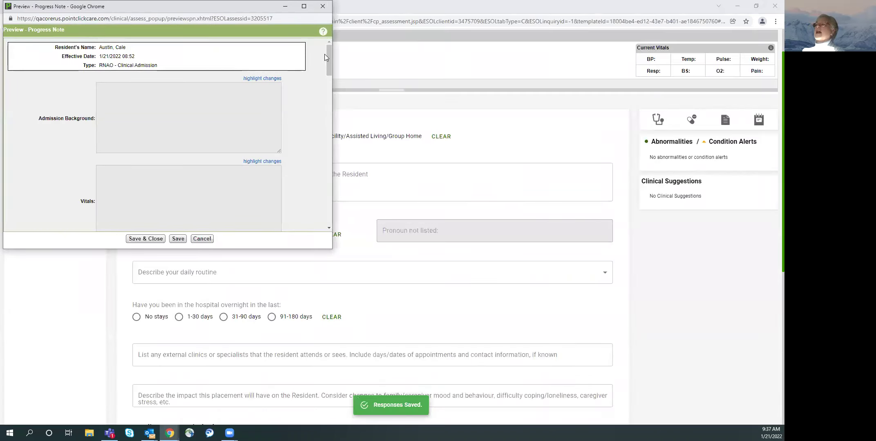
{"action": "mouse_move", "coordinate": [328, 51]}
{"action": "left_mouse_down"}
{"action": "mouse_move", "coordinate": [324, 203]}
{"action": "mouse_move", "coordinate": [328, 47]}
{"action": "left_mouse_up"}
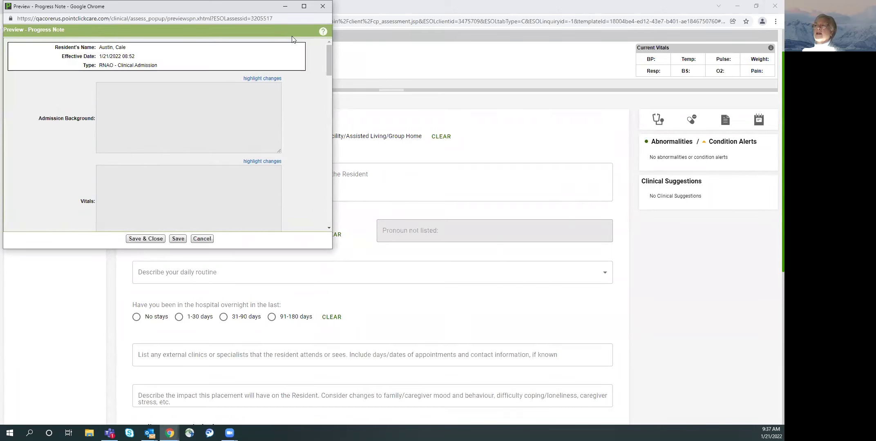
{"action": "left_click_drag", "start_coordinate": [175, 7], "coordinate": [206, 79]}
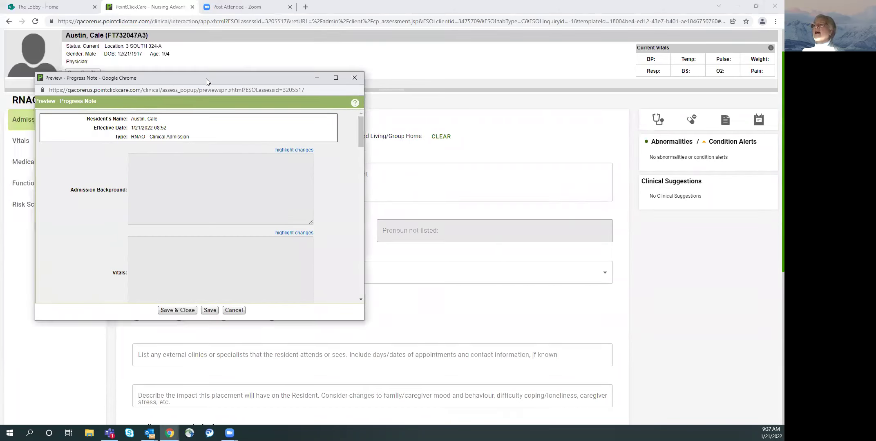
{"action": "left_click", "coordinate": [360, 82]}
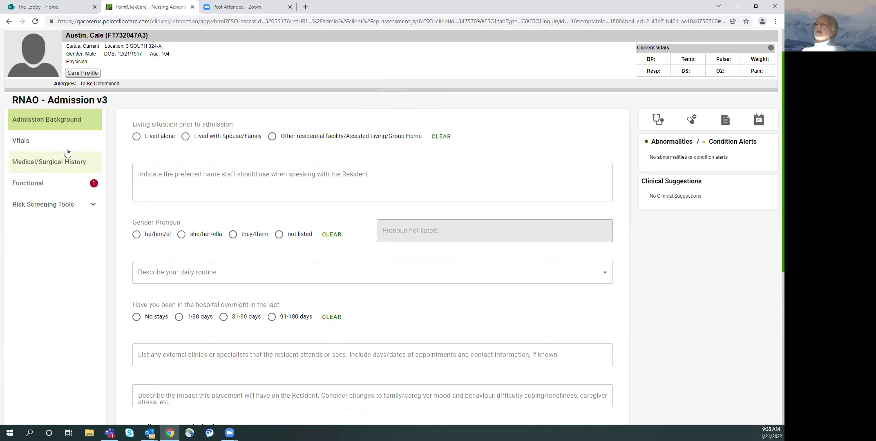
Open the Vitals section of the assessment and review its measurement fields.
{"action": "left_click", "coordinate": [20, 141]}
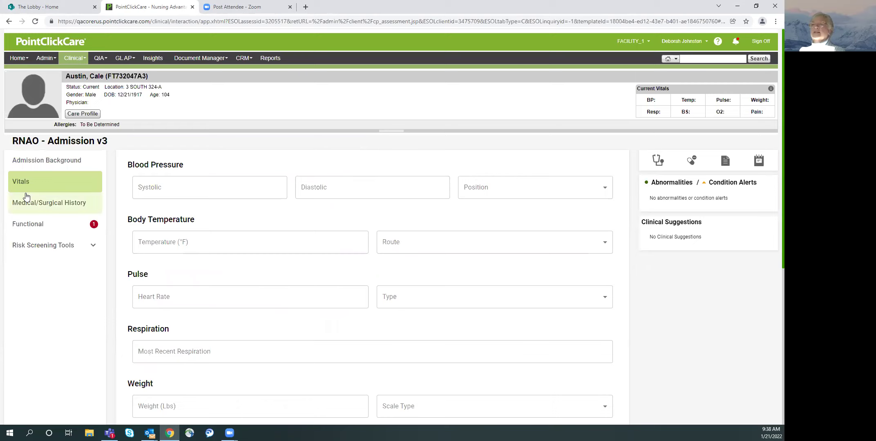
{"action": "scroll", "coordinate": [279, 221], "scroll_direction": "down", "scroll_amount": 6}
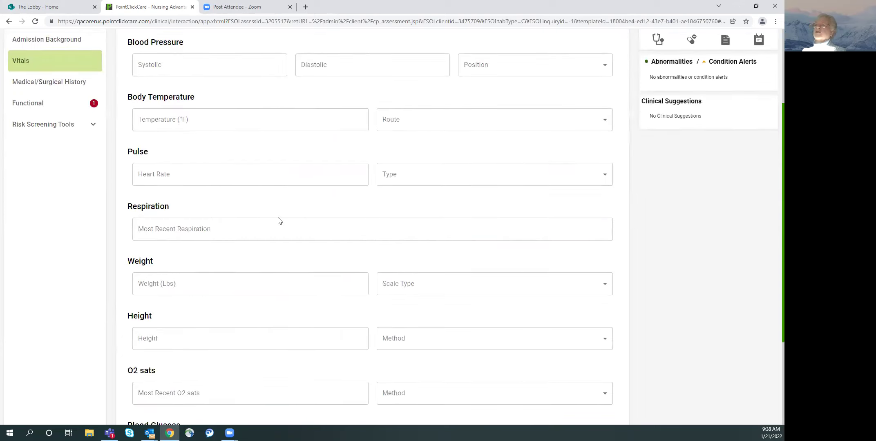
{"action": "scroll", "coordinate": [279, 217], "scroll_direction": "up", "scroll_amount": 6}
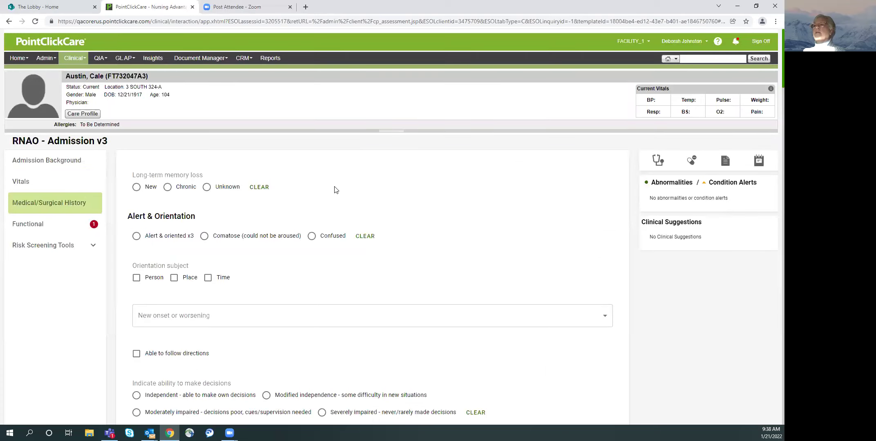
Add an edema issue at the right foot of the front body diagram in Medical/Surgical History, with location Right ankle and degree +1 Pitting.
{"action": "scroll", "coordinate": [429, 193], "scroll_direction": "down", "scroll_amount": 2}
{"action": "scroll", "coordinate": [431, 194], "scroll_direction": "down", "scroll_amount": 13}
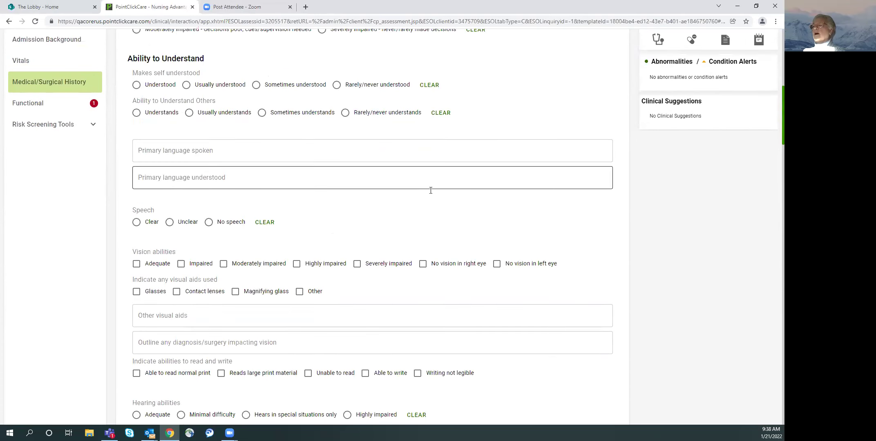
{"action": "scroll", "coordinate": [514, 183], "scroll_direction": "down", "scroll_amount": 3}
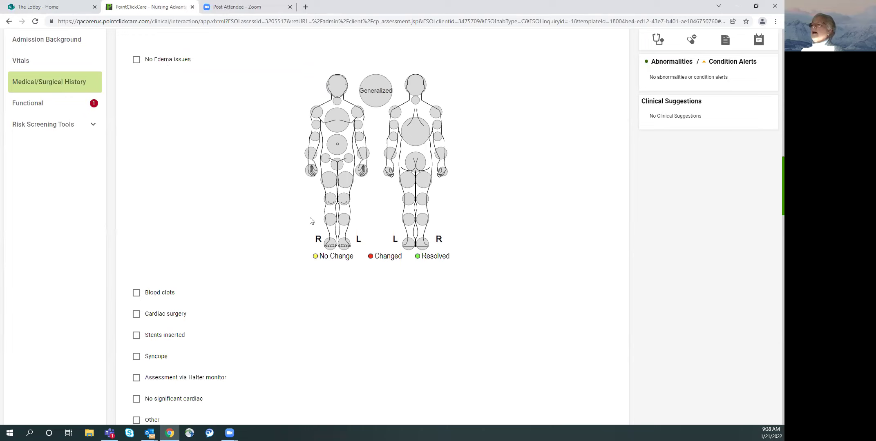
{"action": "left_click", "coordinate": [331, 245]}
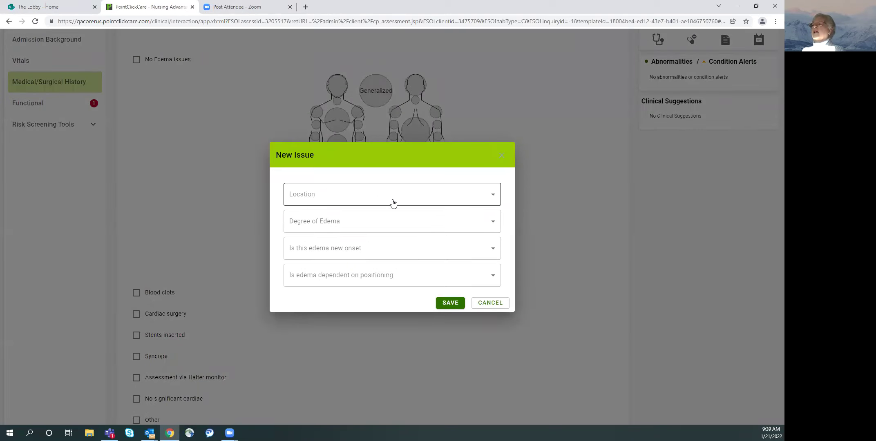
{"action": "left_click", "coordinate": [495, 196]}
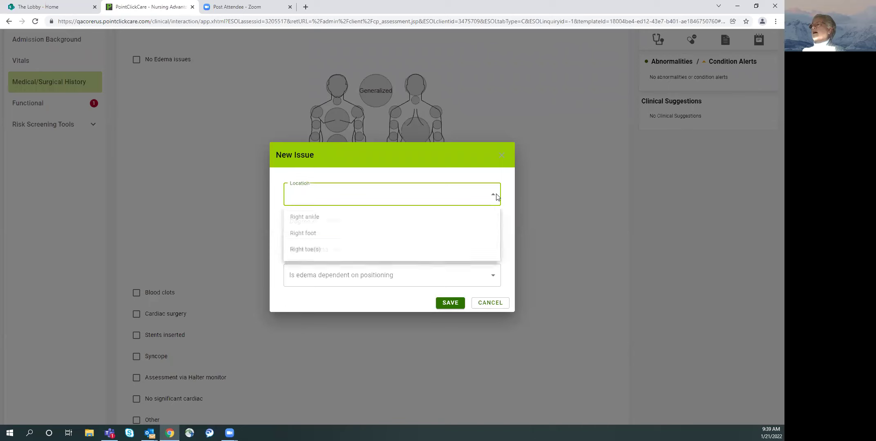
{"action": "left_click", "coordinate": [307, 217]}
{"action": "left_click", "coordinate": [472, 225]}
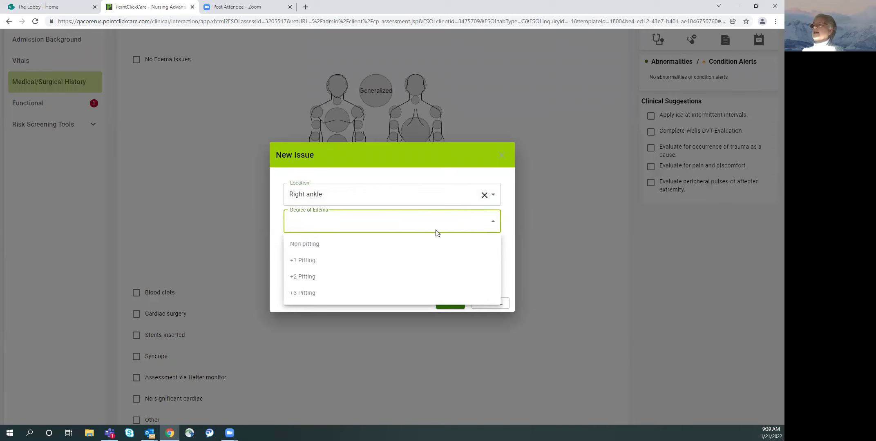
{"action": "left_click", "coordinate": [302, 262]}
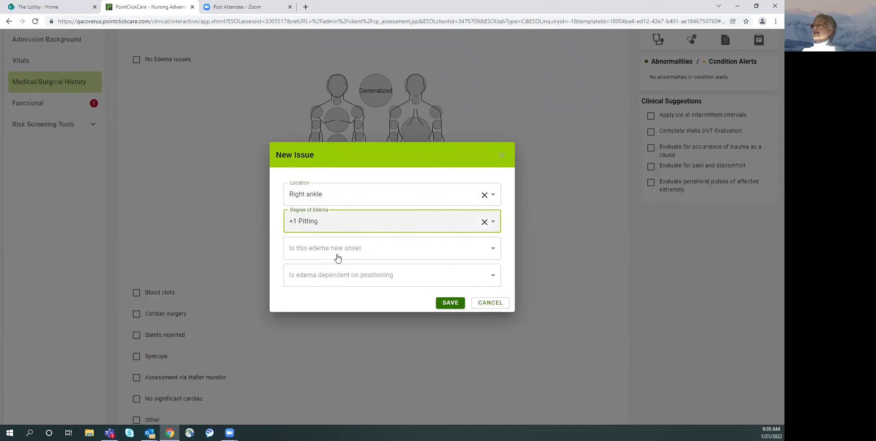
Set the right ankle edema's new onset to No and dependence on positioning to Yes, and save the issue.
{"action": "left_click", "coordinate": [397, 251]}
{"action": "left_click", "coordinate": [296, 288]}
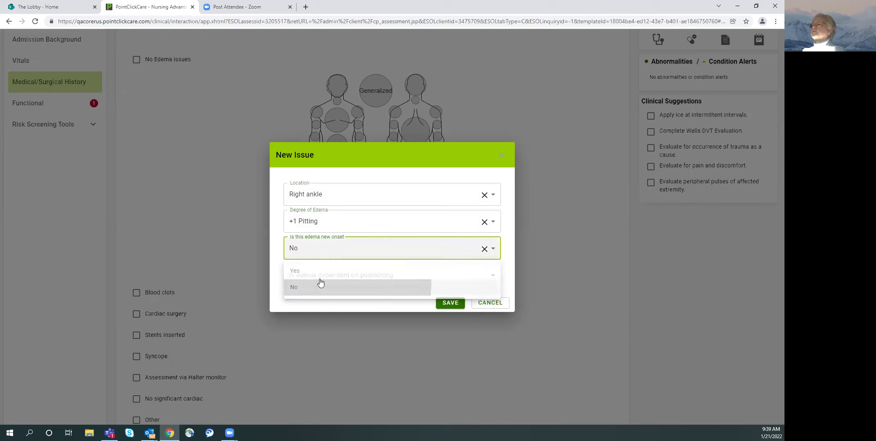
{"action": "left_click", "coordinate": [358, 278]}
{"action": "left_click", "coordinate": [294, 301]}
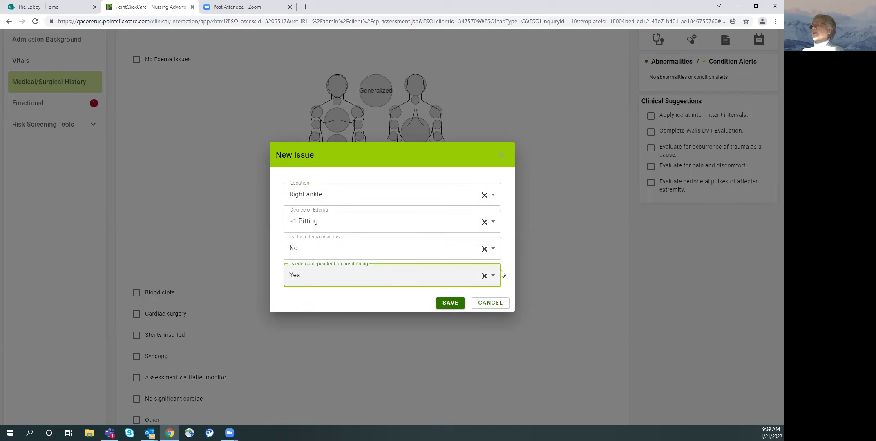
{"action": "left_click", "coordinate": [451, 304]}
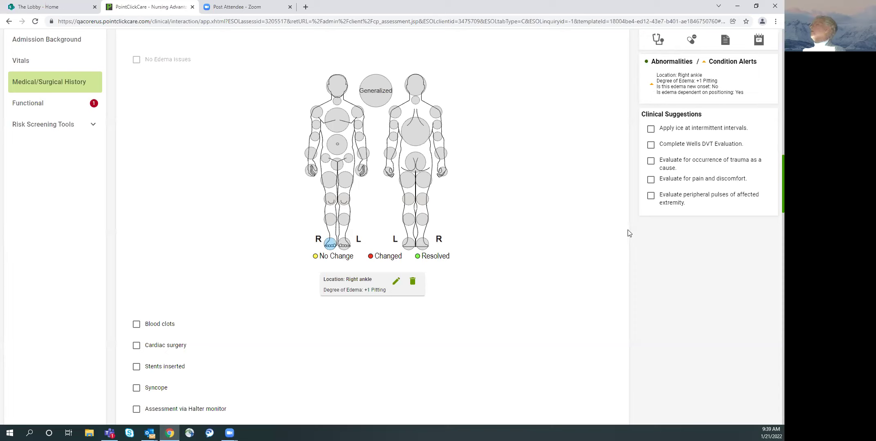
Select the clinical suggestions "Apply ice at intermittent intervals" and "Evaluate for pain and discomfort".
{"action": "left_click", "coordinate": [651, 130]}
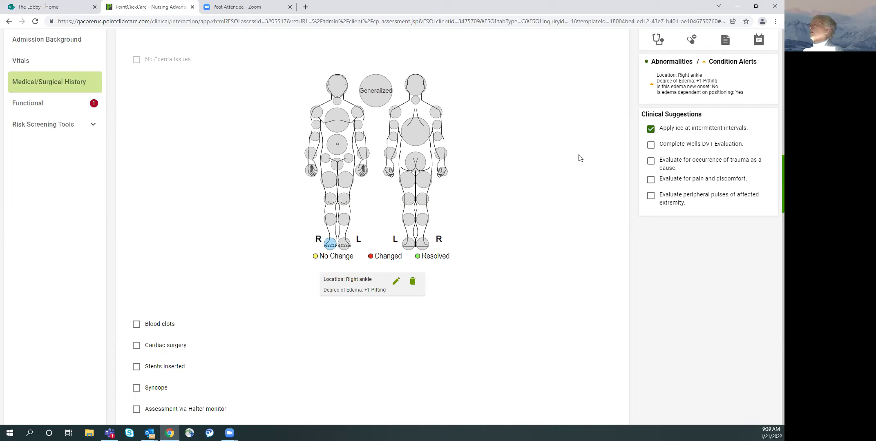
{"action": "left_click", "coordinate": [651, 180]}
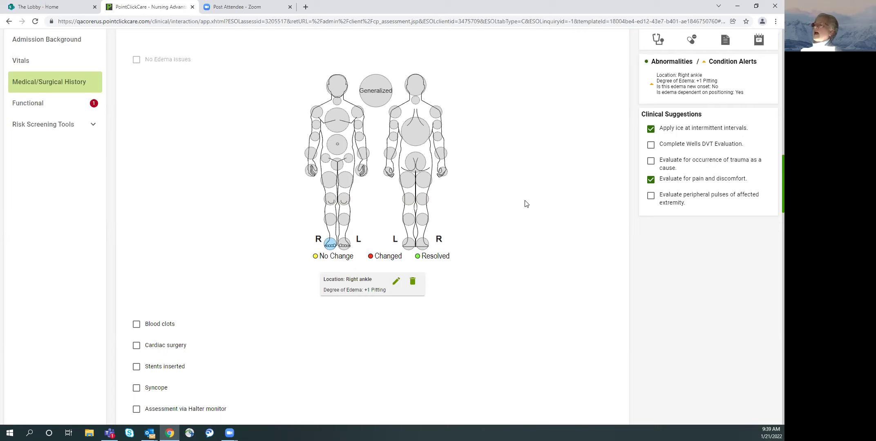
Save a second edema issue from the back diagram's left foot: Left heel, +1 Pitting, new onset No, dependent on positioning Yes.
{"action": "left_click", "coordinate": [407, 244]}
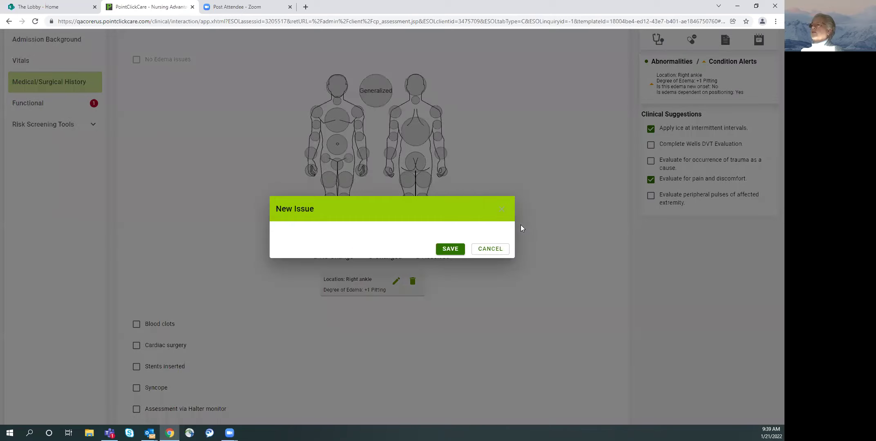
{"action": "left_click", "coordinate": [493, 194]}
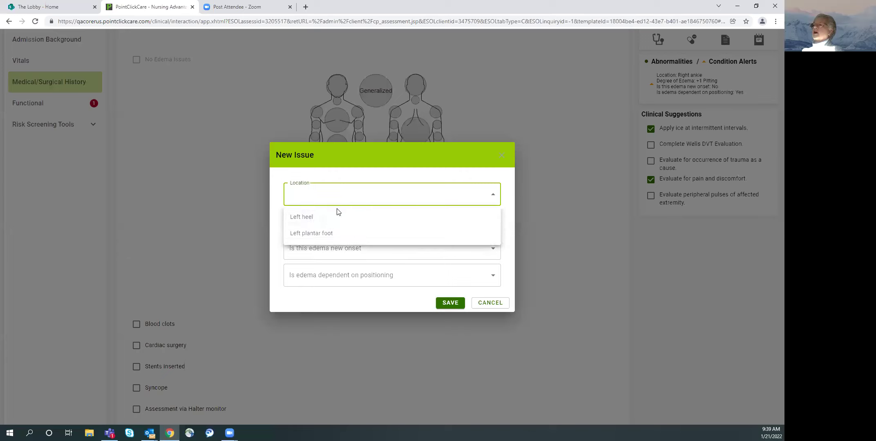
{"action": "left_click", "coordinate": [309, 216]}
{"action": "left_click", "coordinate": [310, 220]}
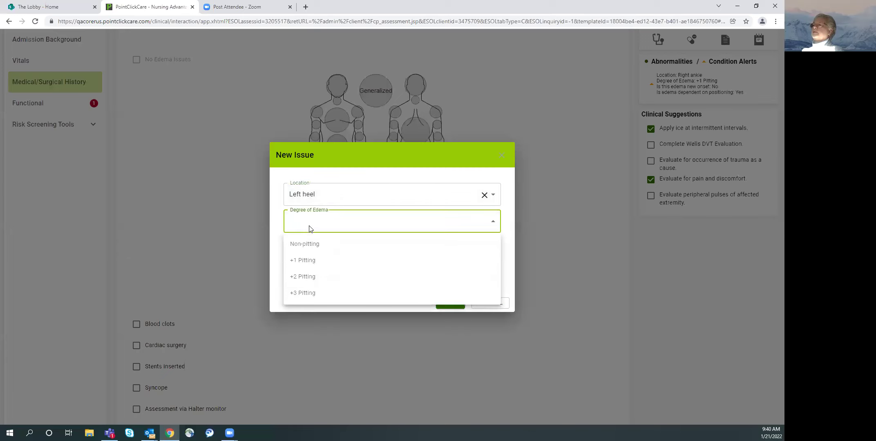
{"action": "left_click", "coordinate": [302, 261]}
{"action": "left_click", "coordinate": [305, 255]}
{"action": "left_click", "coordinate": [294, 286]}
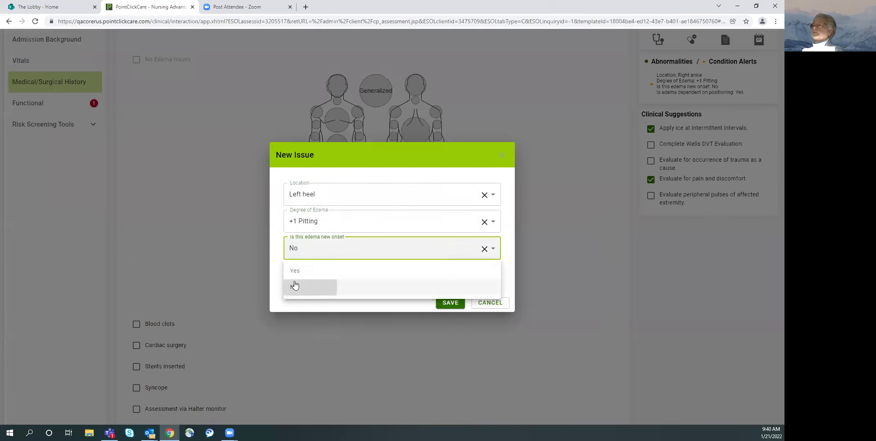
{"action": "left_click", "coordinate": [295, 300]}
{"action": "left_click", "coordinate": [448, 303]}
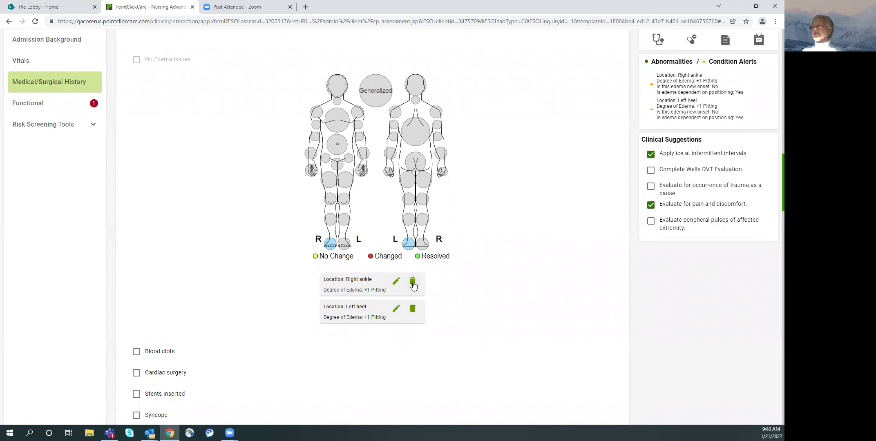
Review the cardiac and respiratory history questions below the edema diagram.
{"action": "scroll", "coordinate": [503, 274], "scroll_direction": "down", "scroll_amount": 6}
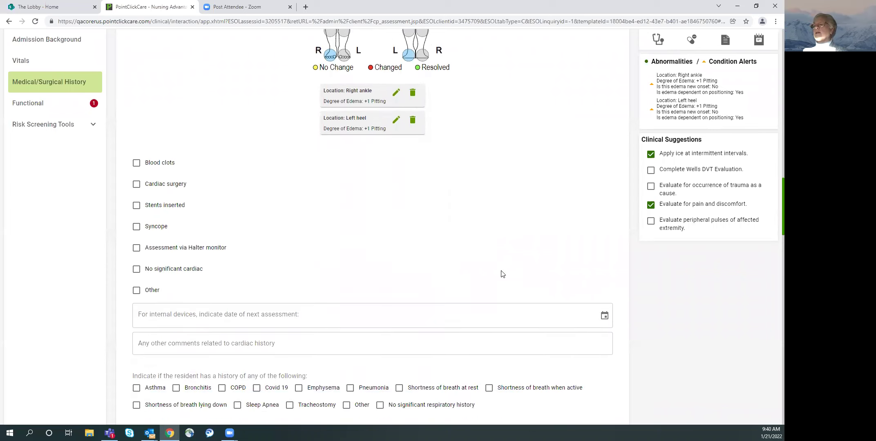
{"action": "scroll", "coordinate": [666, 332], "scroll_direction": "down", "scroll_amount": 1}
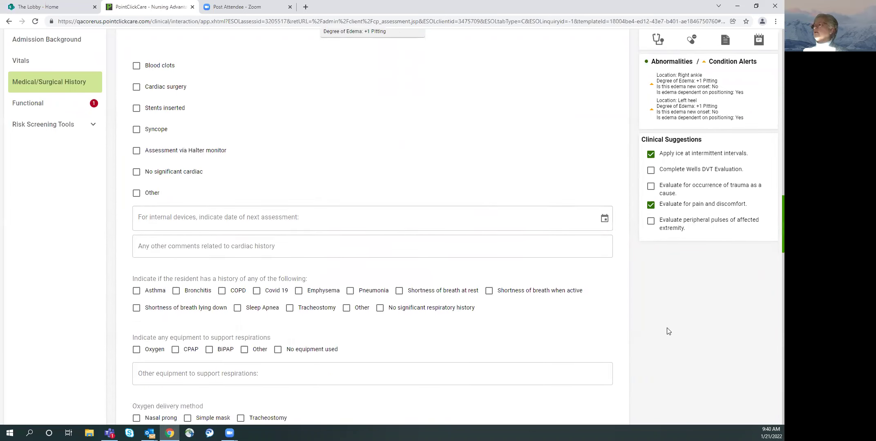
{"action": "scroll", "coordinate": [667, 331], "scroll_direction": "down", "scroll_amount": 1}
{"action": "scroll", "coordinate": [667, 331], "scroll_direction": "up", "scroll_amount": 1}
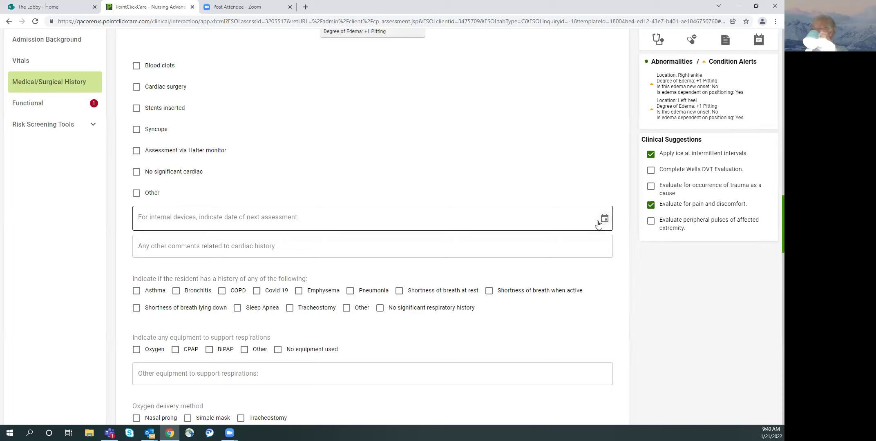
Review the medical/surgical history questions on respiratory equipment, gastrointestinal complaints, bowel and urinary continence, skin and mental health.
{"action": "scroll", "coordinate": [637, 308], "scroll_direction": "down", "scroll_amount": 3}
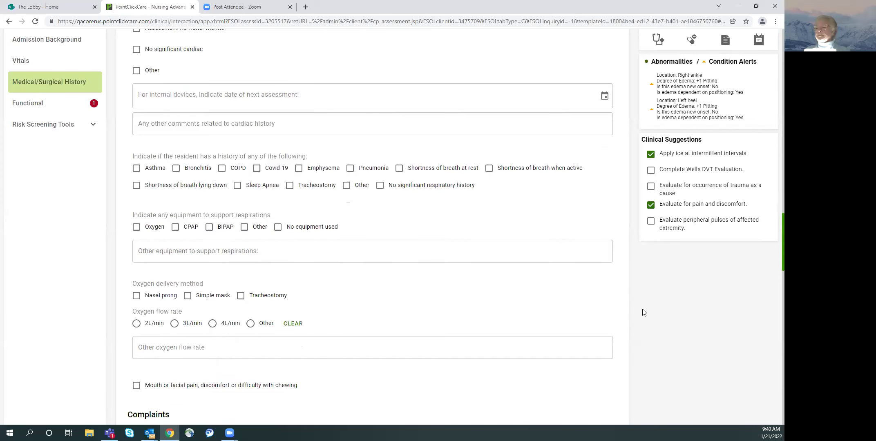
{"action": "scroll", "coordinate": [644, 312], "scroll_direction": "down", "scroll_amount": 7}
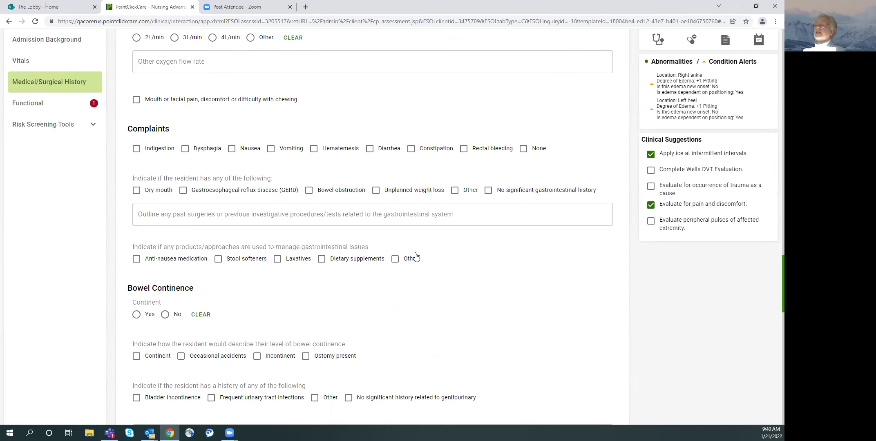
{"action": "scroll", "coordinate": [540, 285], "scroll_direction": "down", "scroll_amount": 3}
{"action": "scroll", "coordinate": [540, 285], "scroll_direction": "down", "scroll_amount": 1}
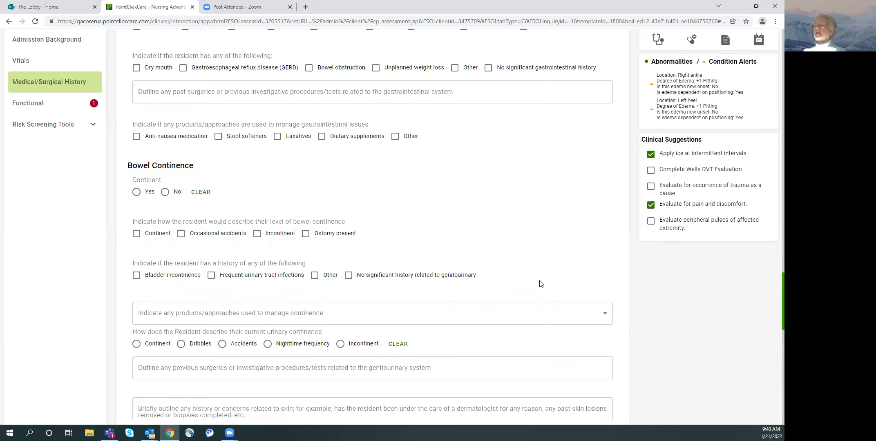
{"action": "scroll", "coordinate": [541, 284], "scroll_direction": "down", "scroll_amount": 3}
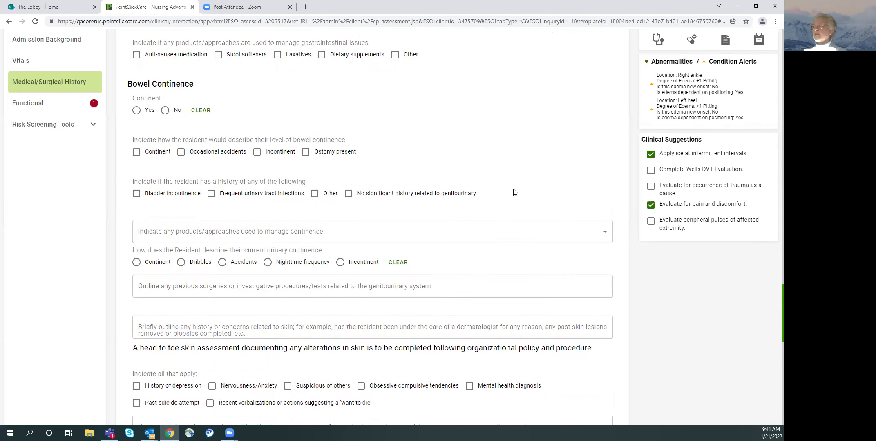
{"action": "scroll", "coordinate": [514, 192], "scroll_direction": "up", "scroll_amount": 10}
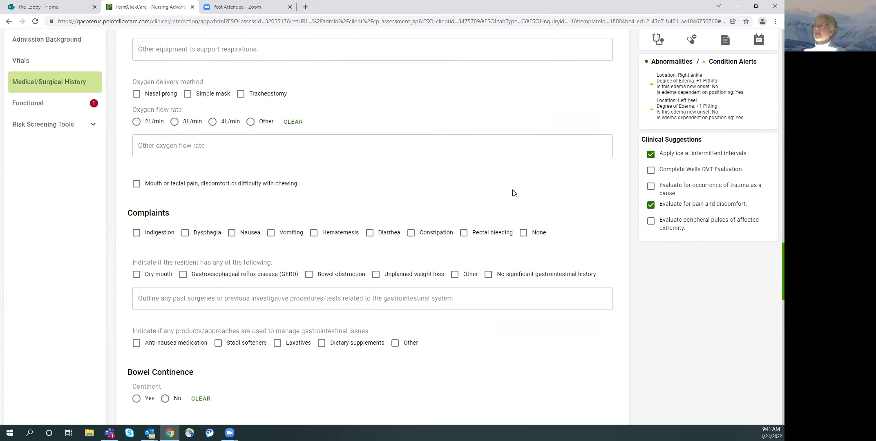
{"action": "scroll", "coordinate": [515, 192], "scroll_direction": "up", "scroll_amount": 5}
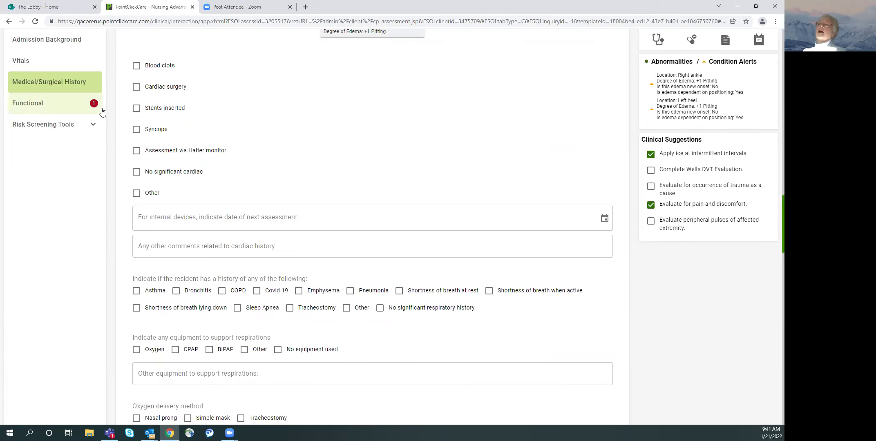
Open the Risk Screening Tools section and review its Delirium, Falls and Pain screening questions.
{"action": "left_click", "coordinate": [39, 128]}
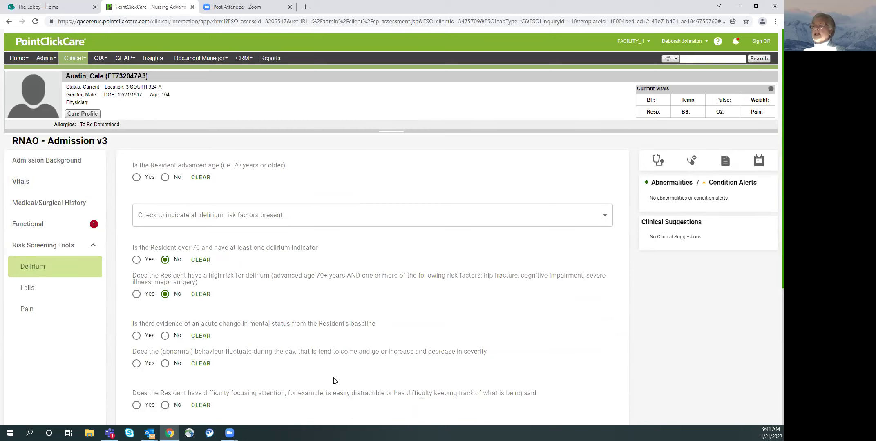
{"action": "scroll", "coordinate": [314, 181], "scroll_direction": "down", "scroll_amount": 3}
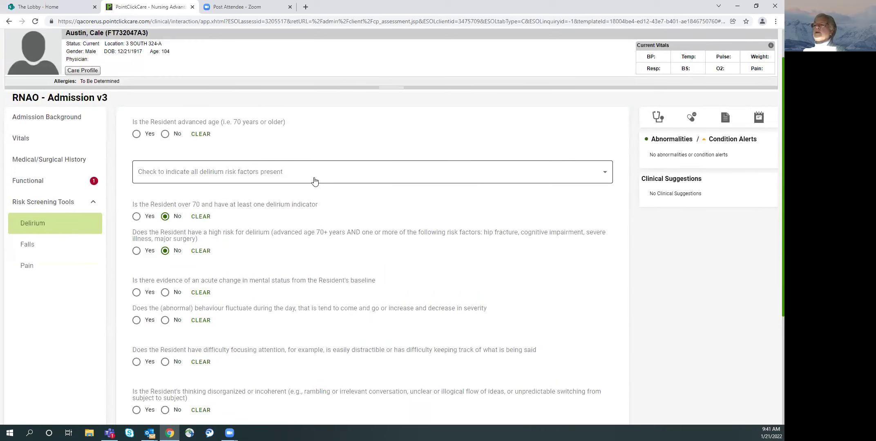
{"action": "scroll", "coordinate": [315, 181], "scroll_direction": "down", "scroll_amount": 1}
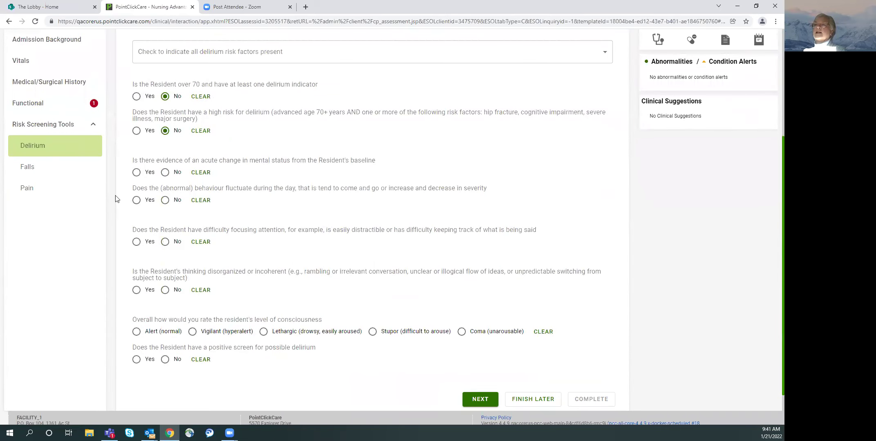
{"action": "left_click", "coordinate": [30, 171]}
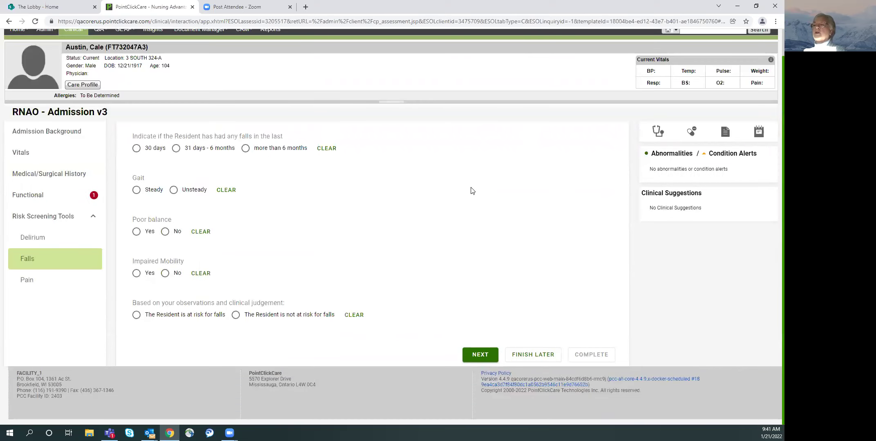
{"action": "left_click", "coordinate": [22, 281]}
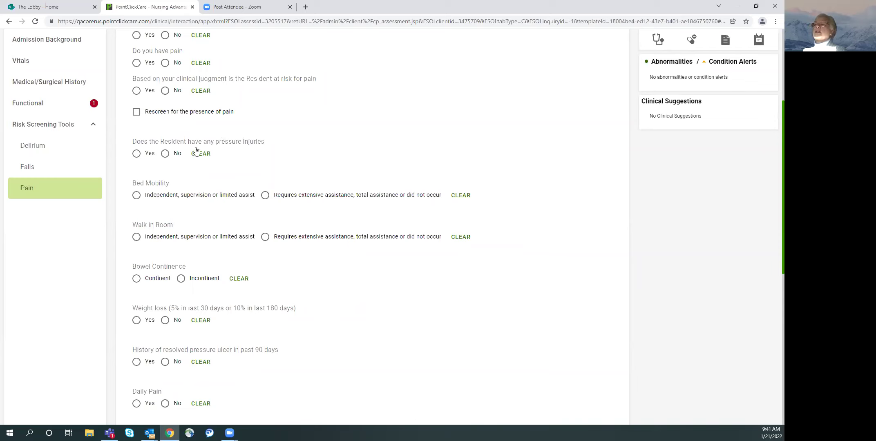
Return to the Delirium screening and view its questions from the advanced age question onward.
{"action": "left_click", "coordinate": [35, 148]}
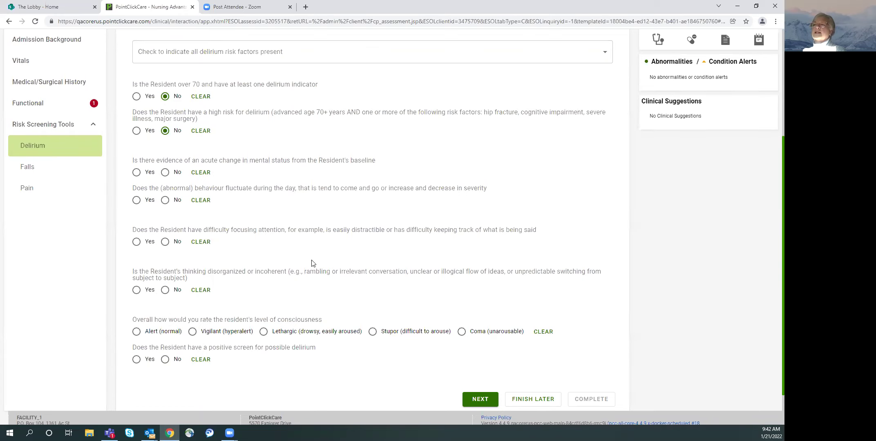
{"action": "scroll", "coordinate": [394, 255], "scroll_direction": "up", "scroll_amount": 3}
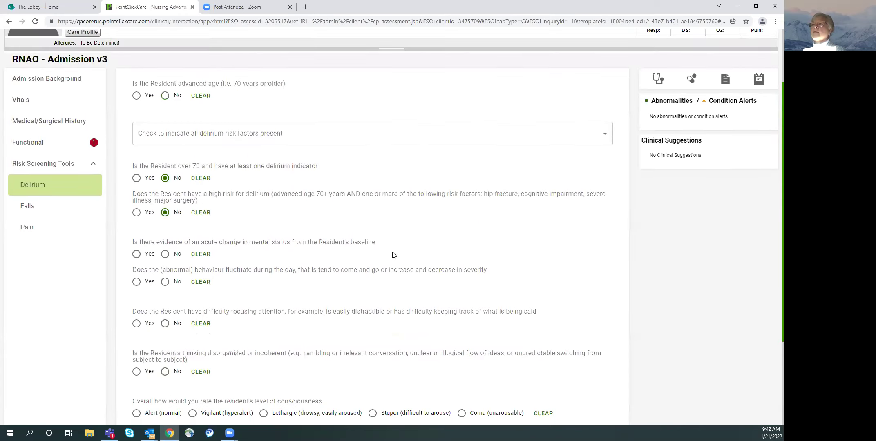
{"action": "scroll", "coordinate": [394, 255], "scroll_direction": "up", "scroll_amount": 1}
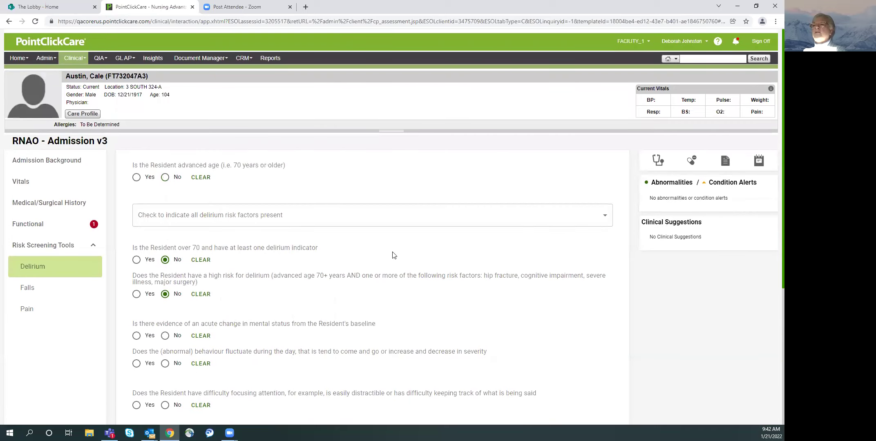